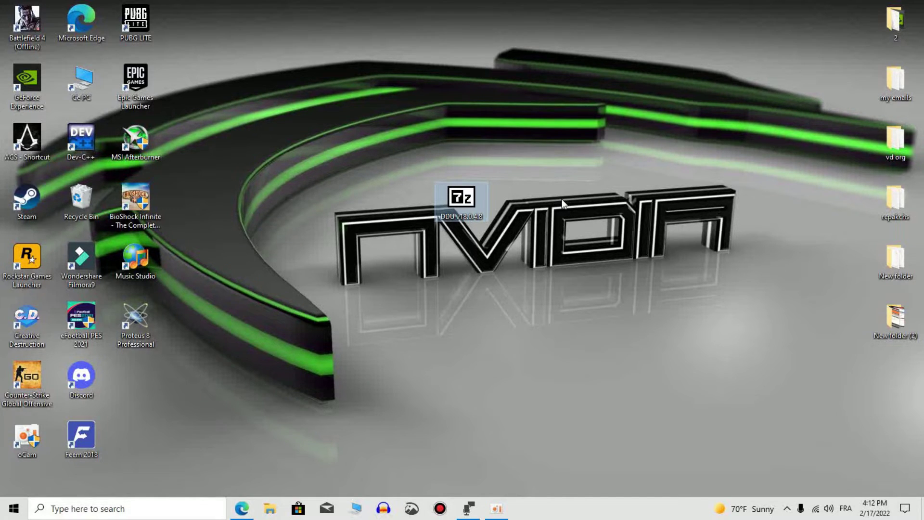
Step: Run the DDU v18.0.4.8 self-extracting archive and extract its contents to the Desktop
mouse_move(473, 214)
mouse_down()
mouse_move(498, 204)
mouse_move(470, 217)
mouse_up()
click(521, 238)
mouse_move(458, 201)
mouse_down()
mouse_move(519, 202)
mouse_move(457, 200)
mouse_up()
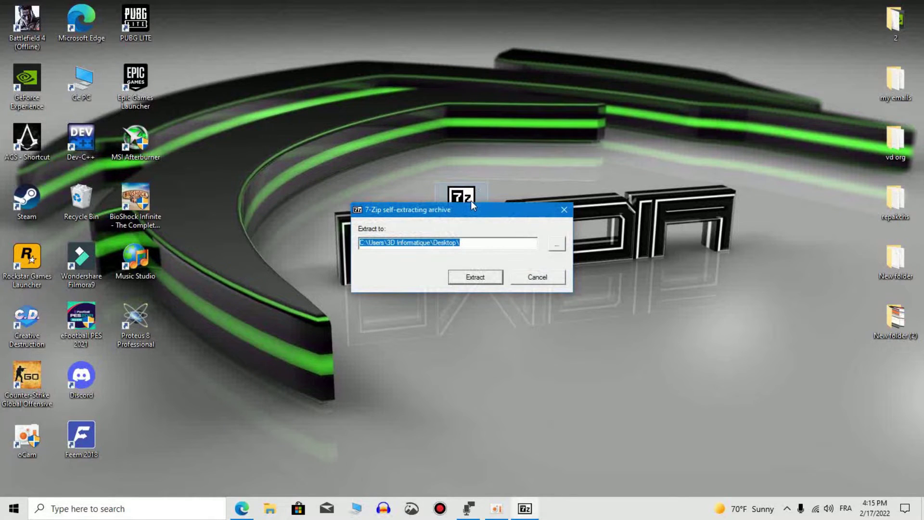
click(473, 278)
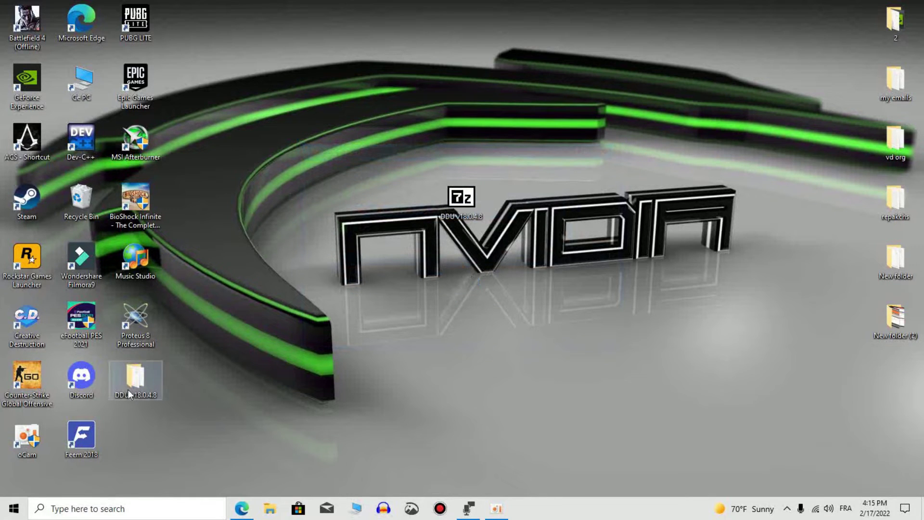
Step: Move the extracted DDU v18.0.4.8 folder beside its archive, open it and launch Display Driver Uninstaller
drag(128, 389, 489, 346)
double_click(506, 319)
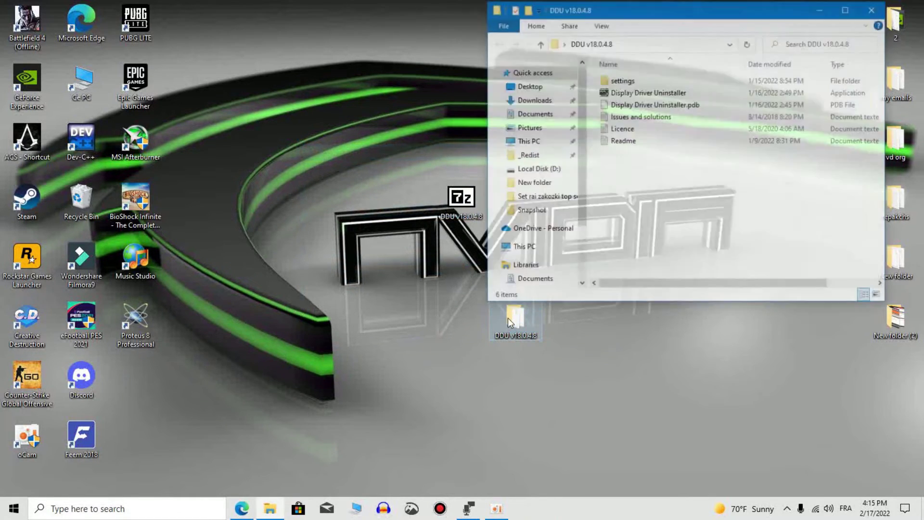
drag(722, 18, 527, 120)
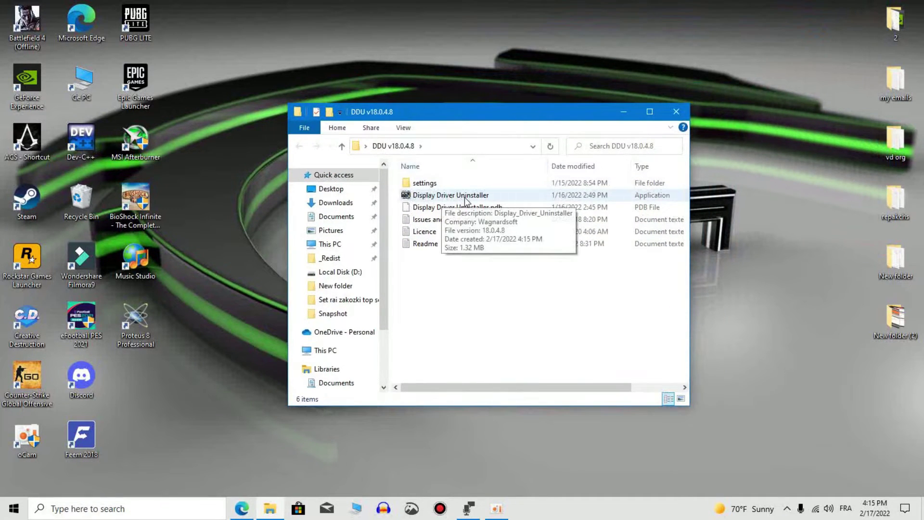
double_click(465, 199)
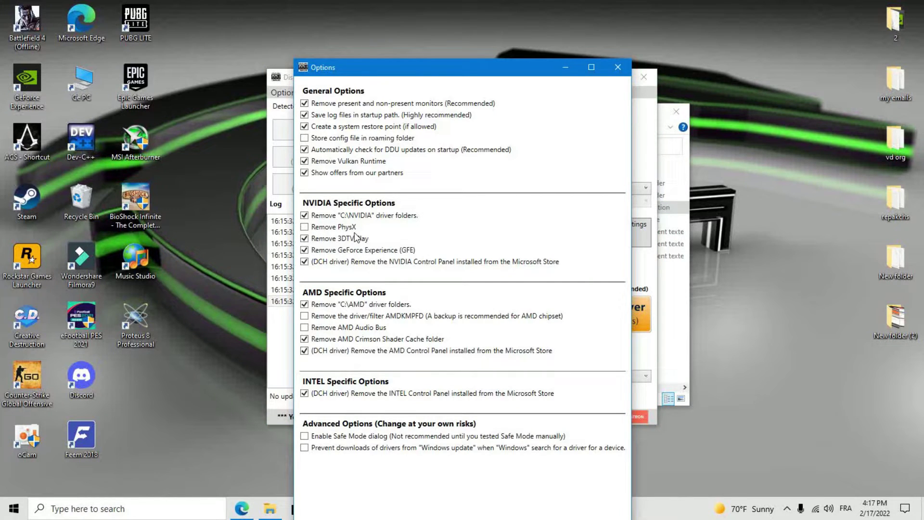
Step: Close the startup options with their default settings and dismiss the Safe Mode notice
click(617, 67)
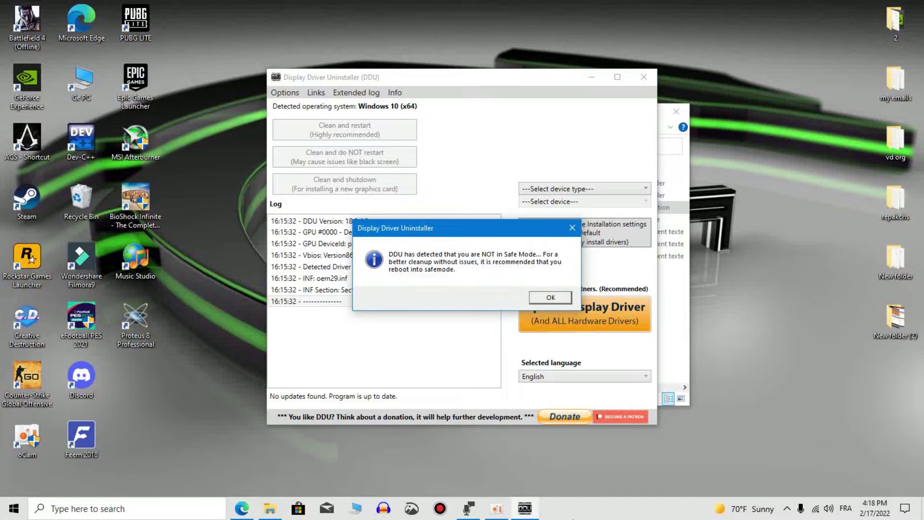
click(572, 228)
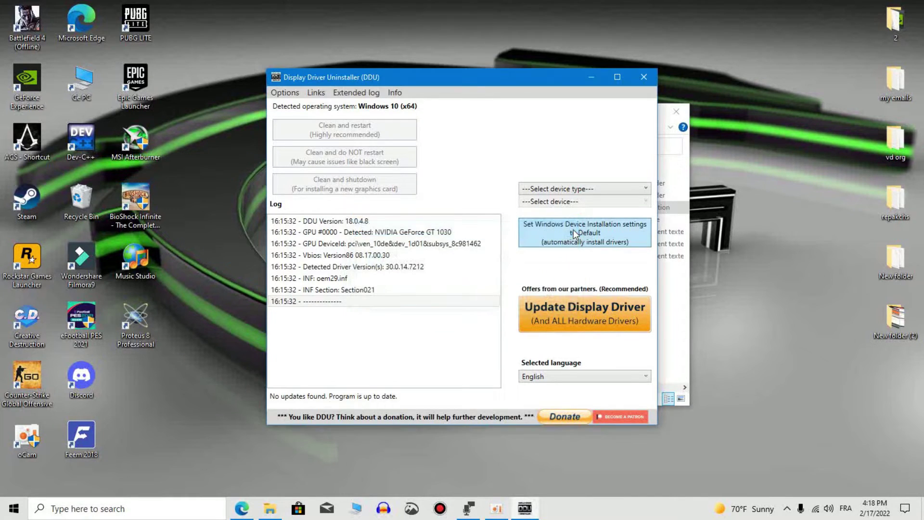
drag(477, 80, 489, 69)
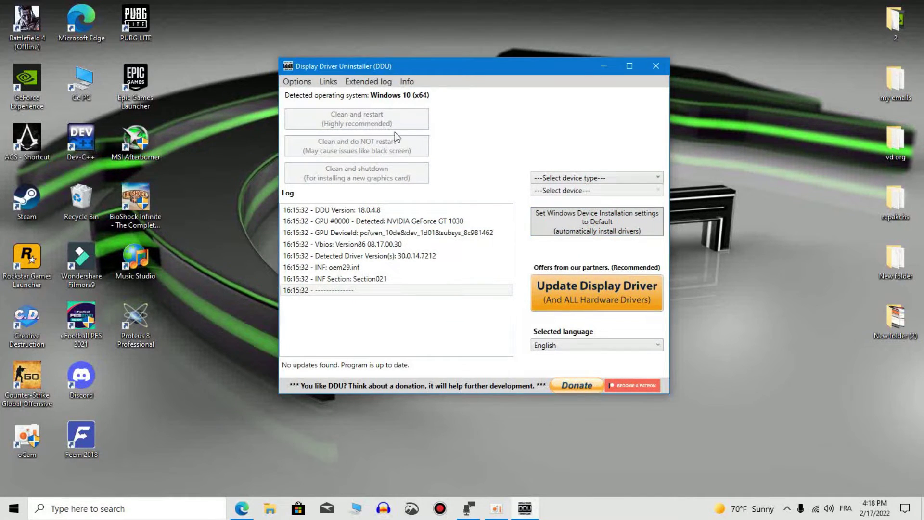
Step: Choose GPU as the device type and clean the NVIDIA drivers without restarting the computer
click(576, 177)
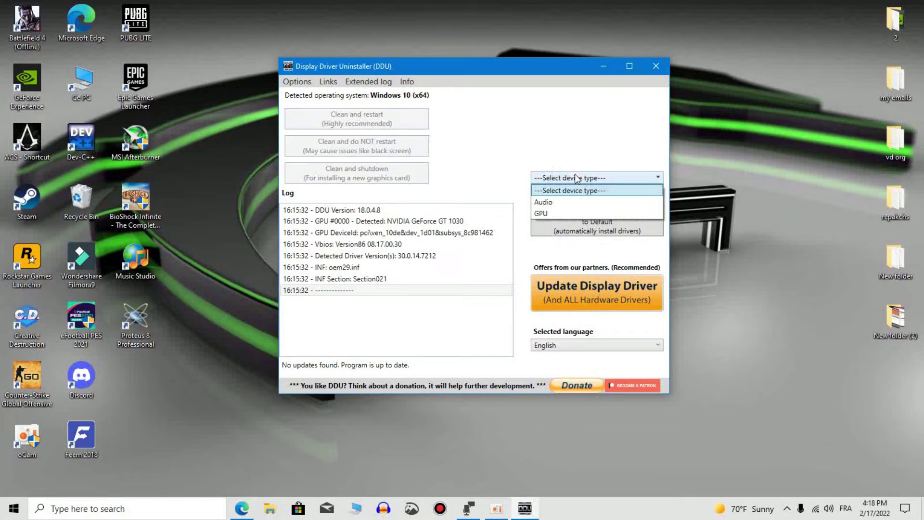
click(544, 214)
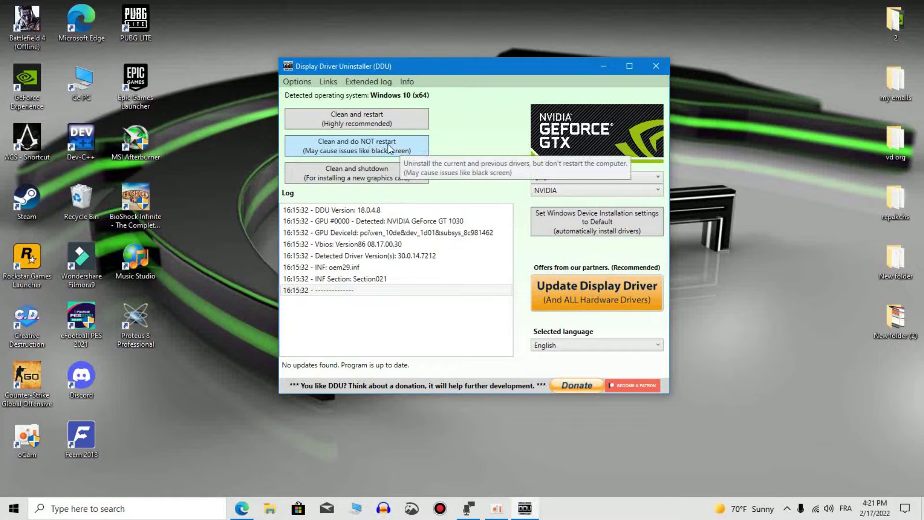
click(358, 147)
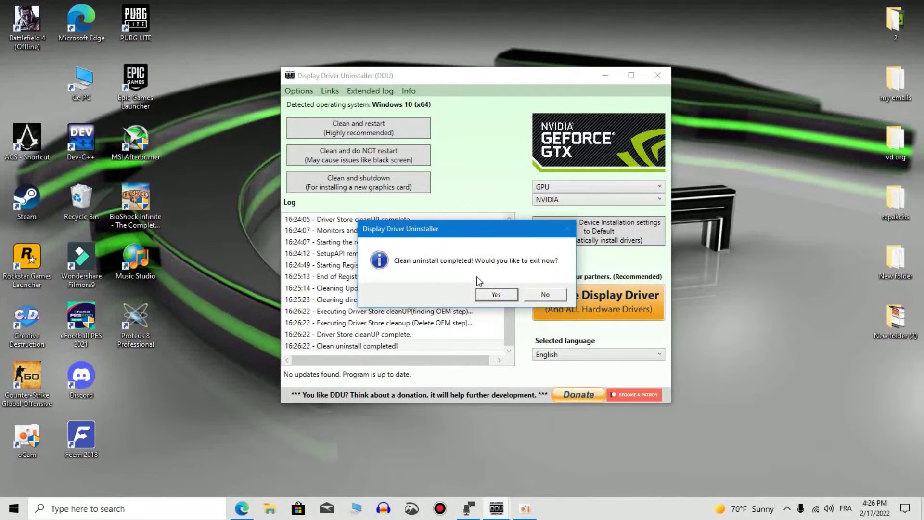
Step: Agree to exit Display Driver Uninstaller once the clean uninstall is complete
drag(440, 233, 442, 221)
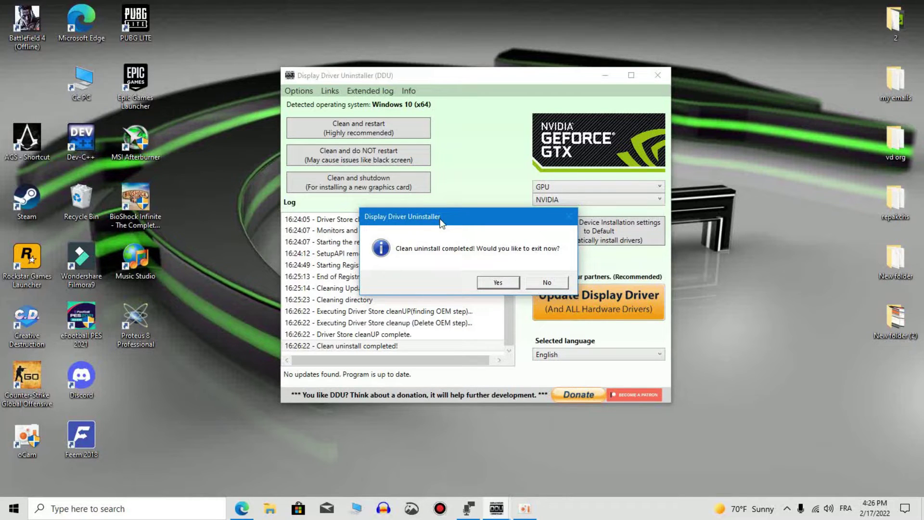
drag(447, 216, 456, 209)
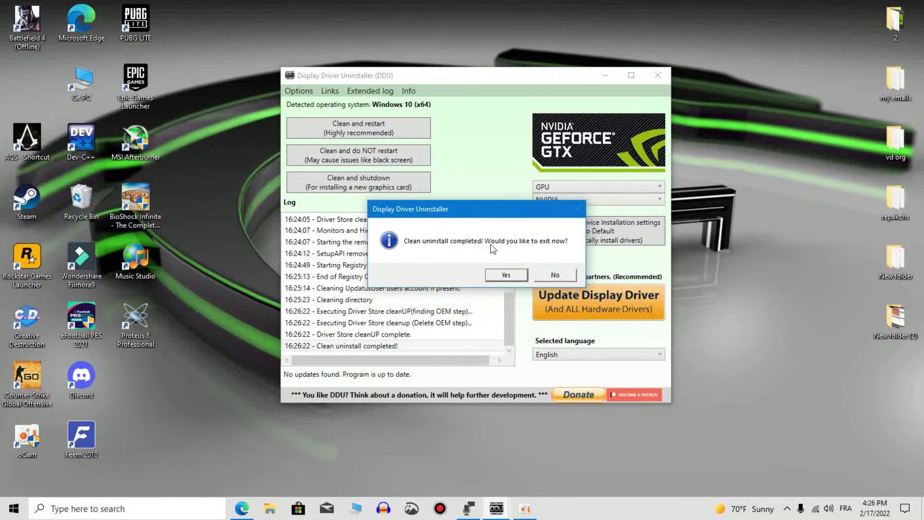
mouse_move(470, 214)
mouse_down()
mouse_move(449, 205)
mouse_move(466, 214)
mouse_move(467, 204)
mouse_up()
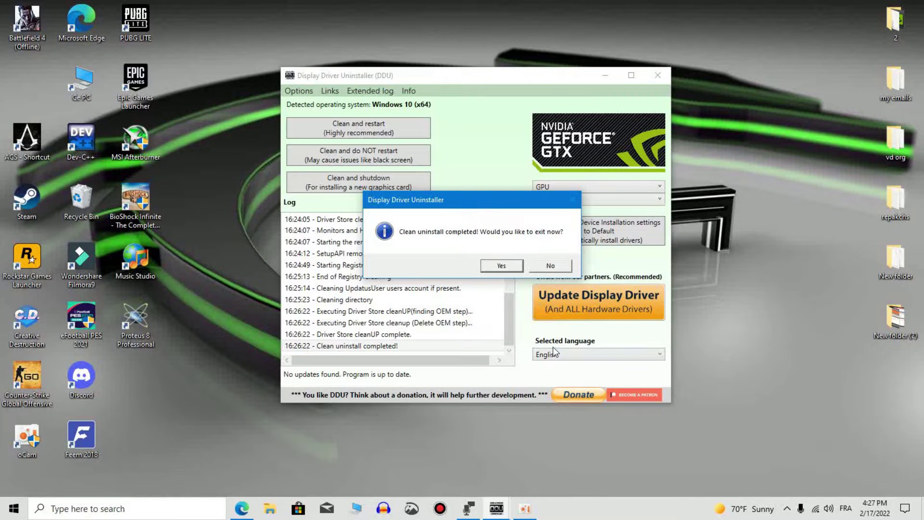
drag(475, 198, 468, 197)
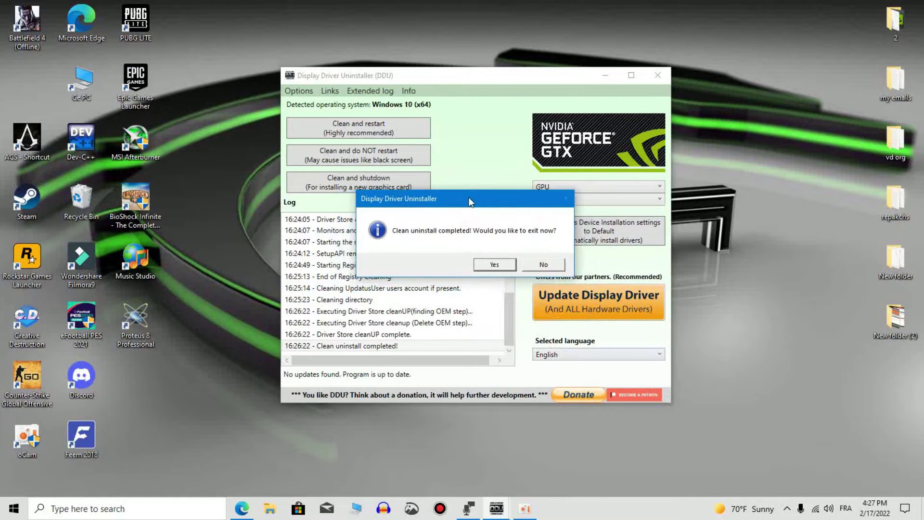
click(495, 264)
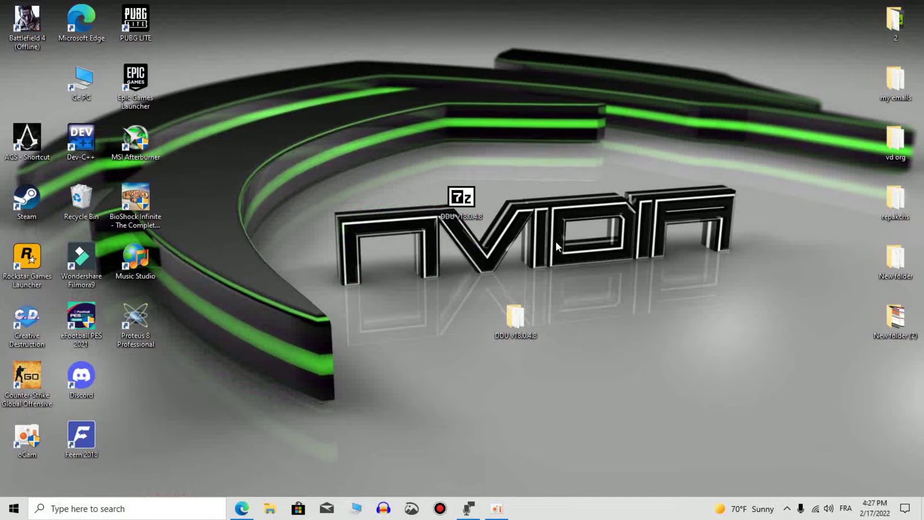
Step: Open Device Manager and expand the display adapters to check which adapter is installed
click(102, 509)
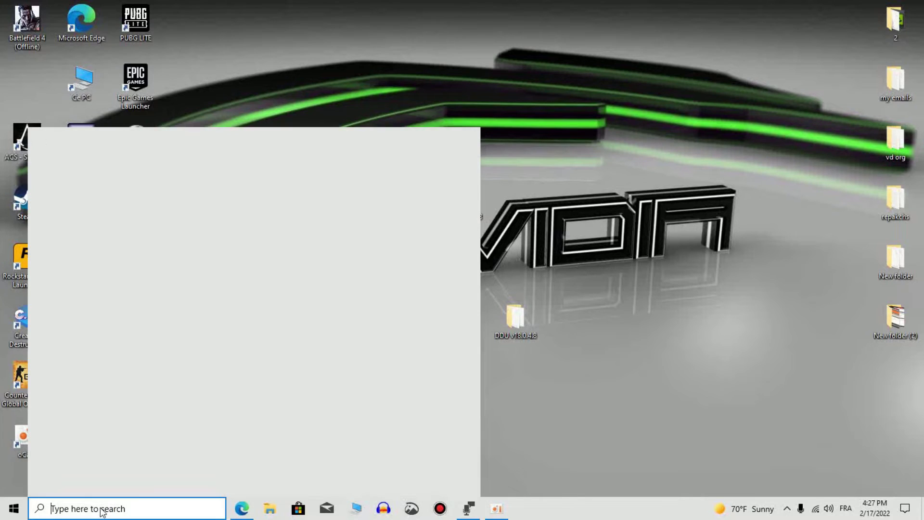
text(devi)
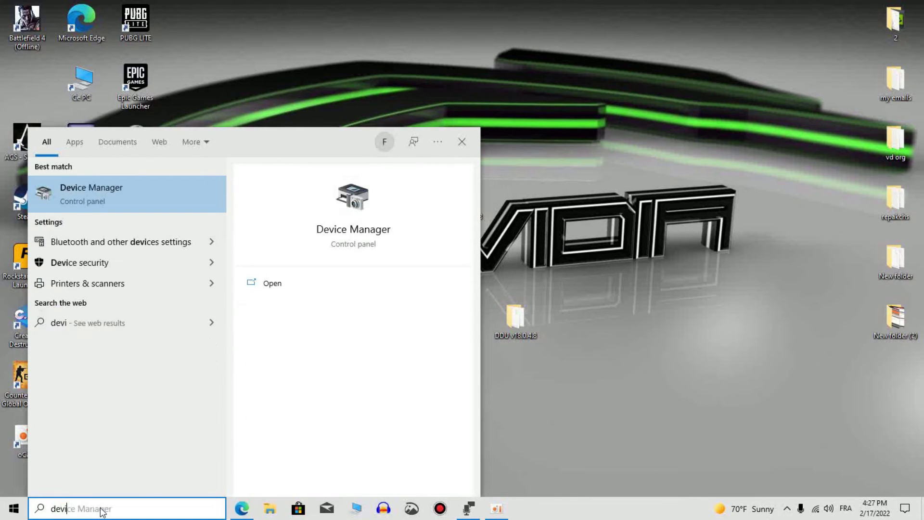
click(122, 202)
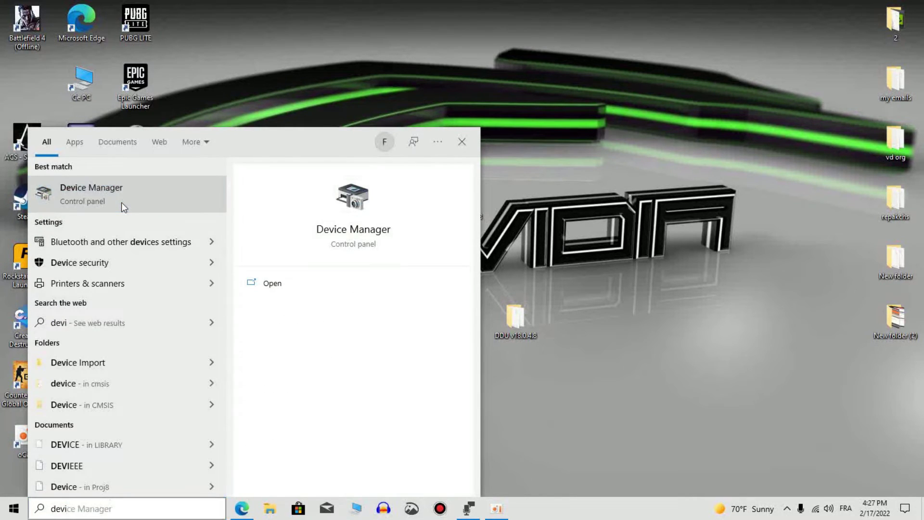
click(67, 120)
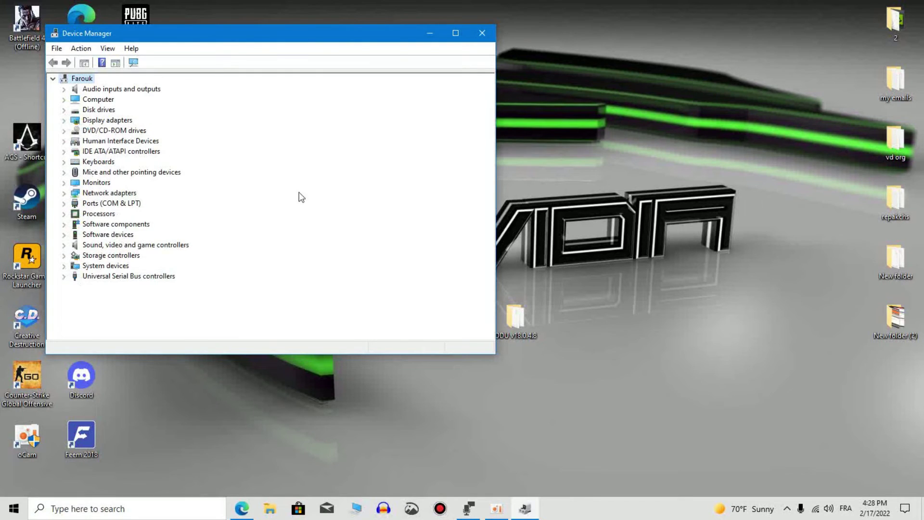
click(63, 120)
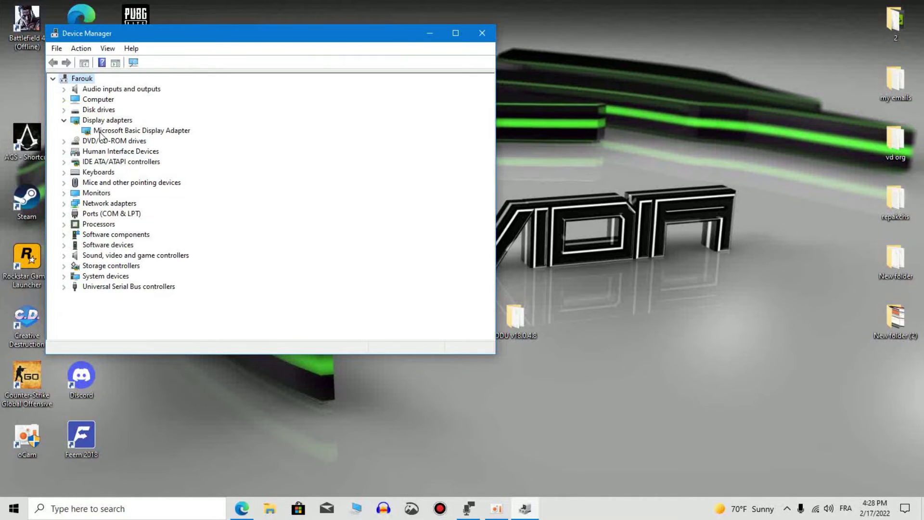
click(75, 121)
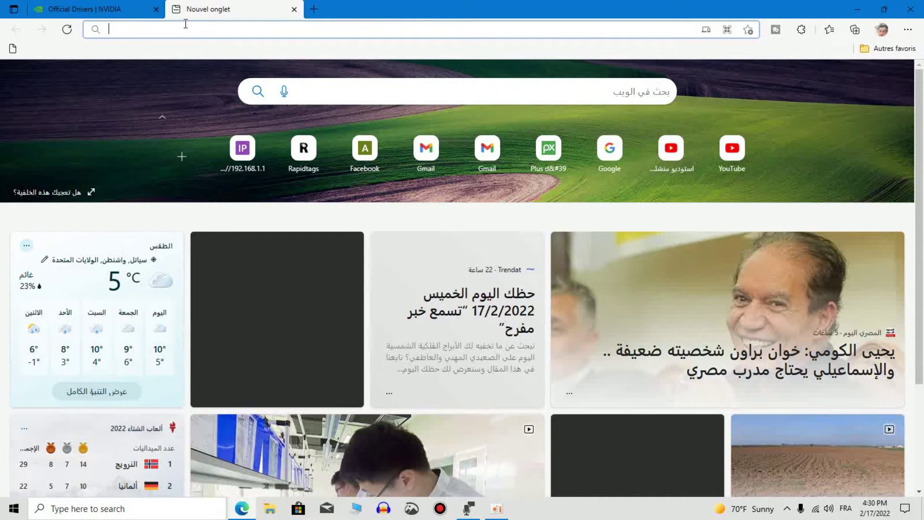
Step: In Microsoft Edge, search the web for "nvidia drivers", open NVIDIA's Official Drivers page and close the search results
text(nvidia drivers)
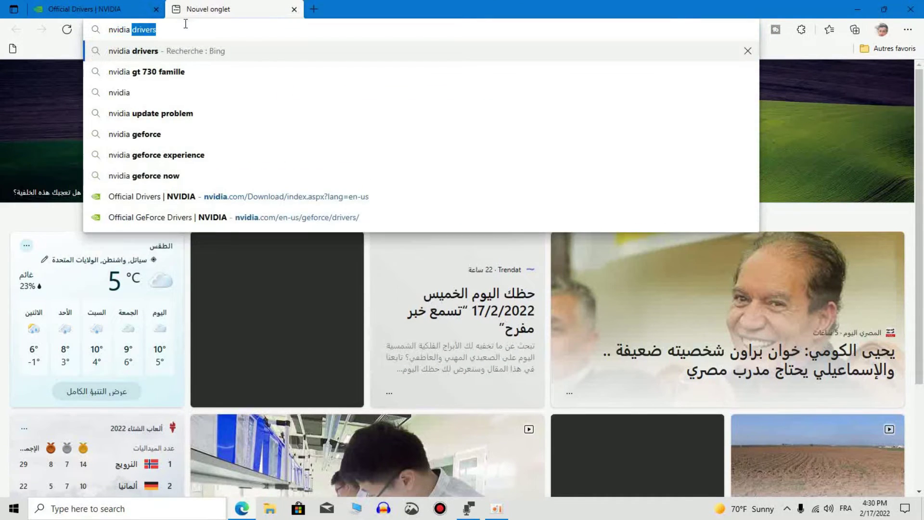
key(Return)
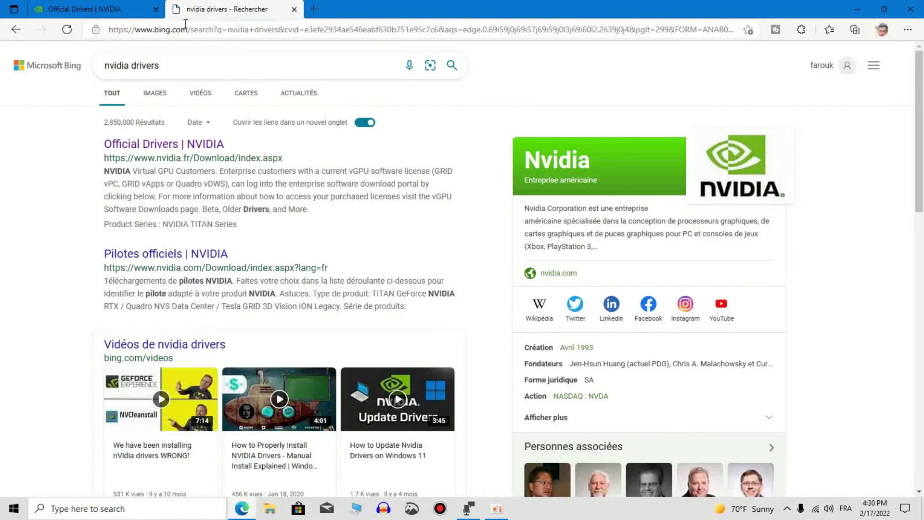
click(174, 145)
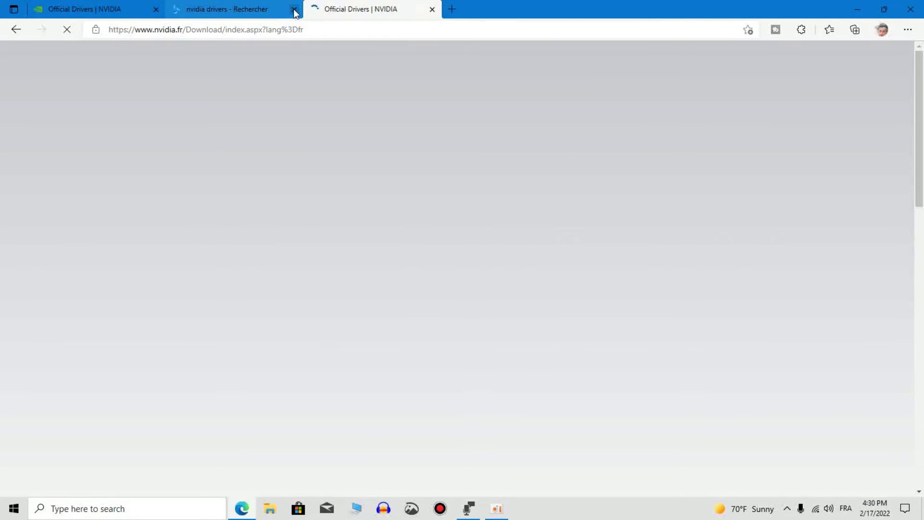
click(293, 10)
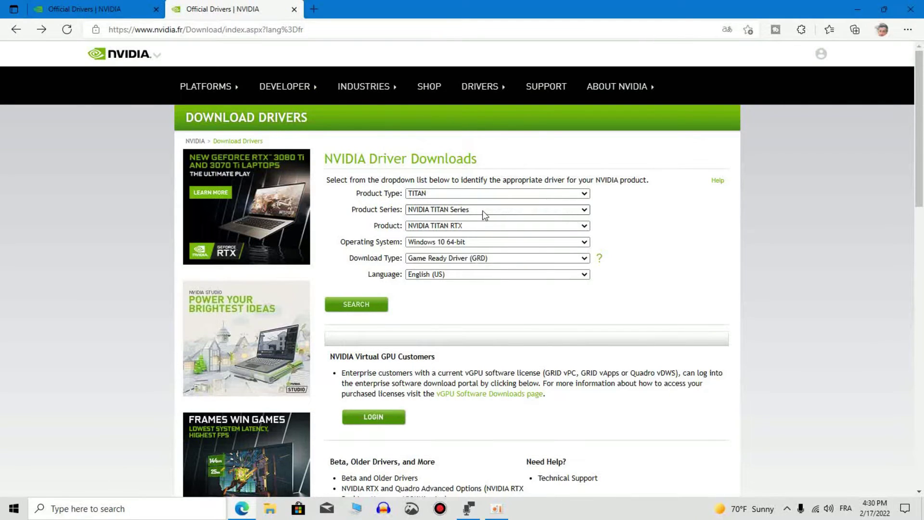
Step: Set the product type for the NVIDIA driver search to GeForce
click(438, 194)
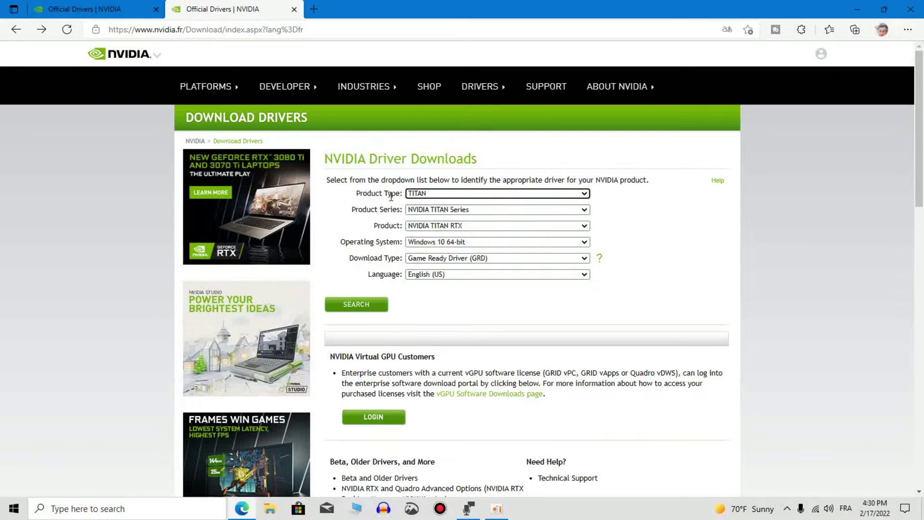
click(448, 195)
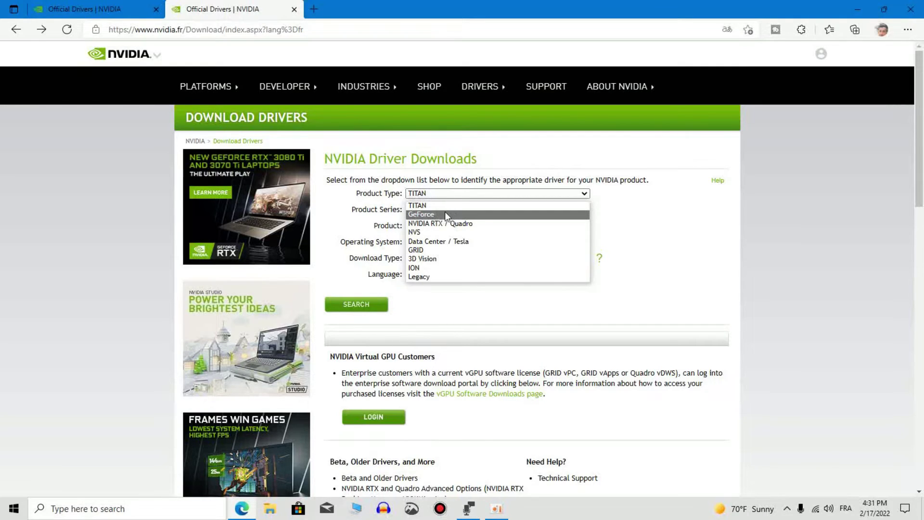
click(445, 214)
Step: Set the product series to GeForce 10 Series and the product to GeForce GT 1030
click(445, 210)
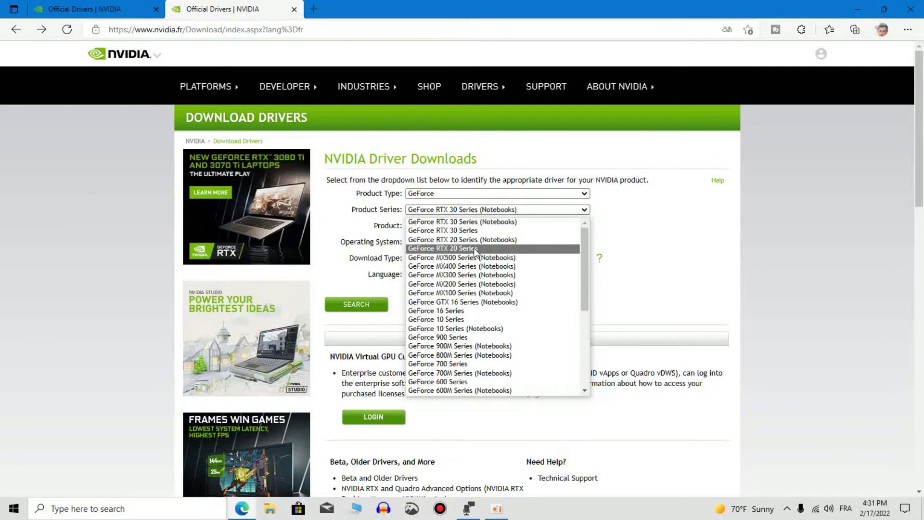
scroll(484, 336, down, 5)
scroll(488, 361, up, 3)
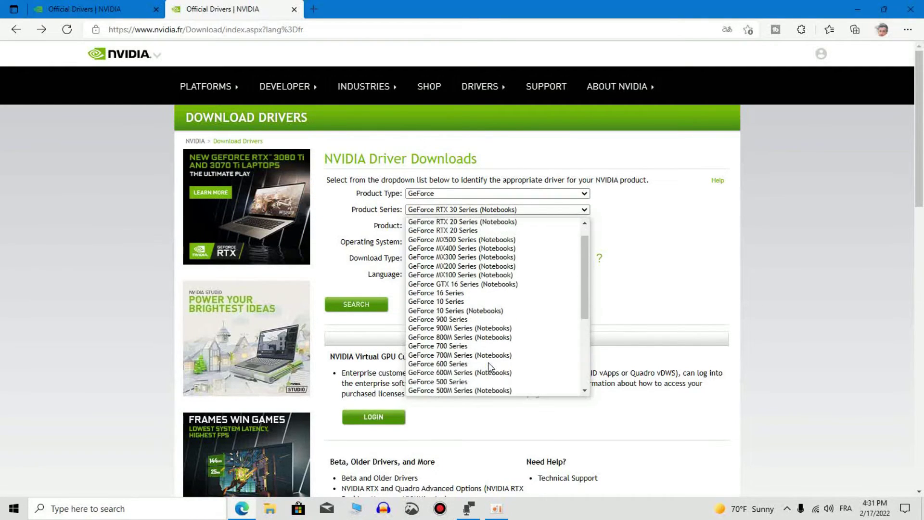
scroll(488, 366, up, 1)
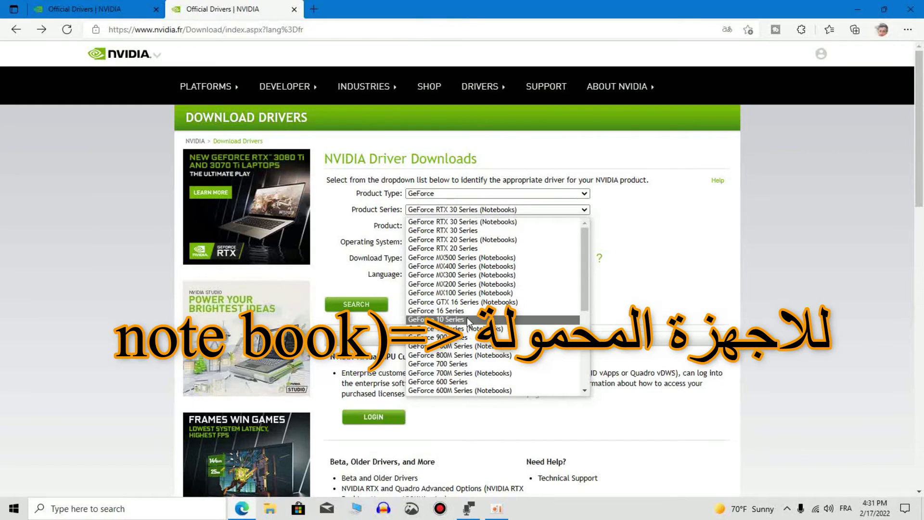
key(Escape)
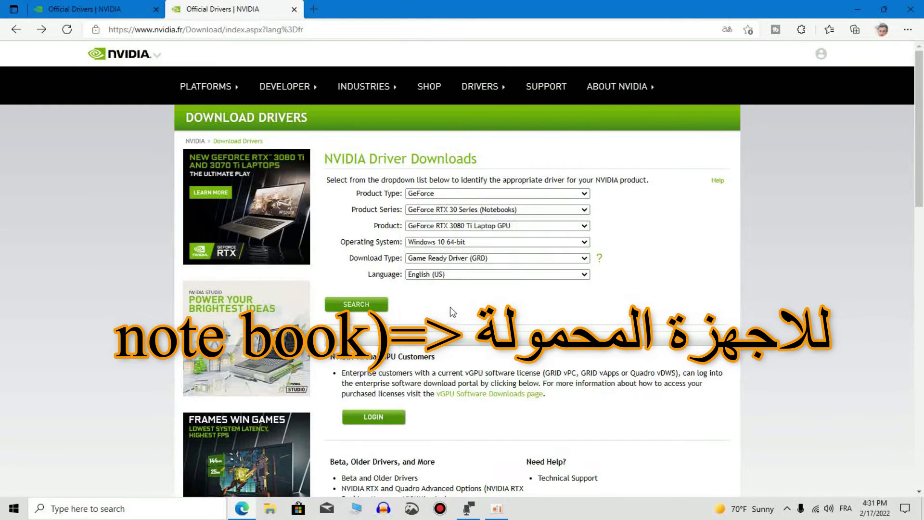
click(466, 226)
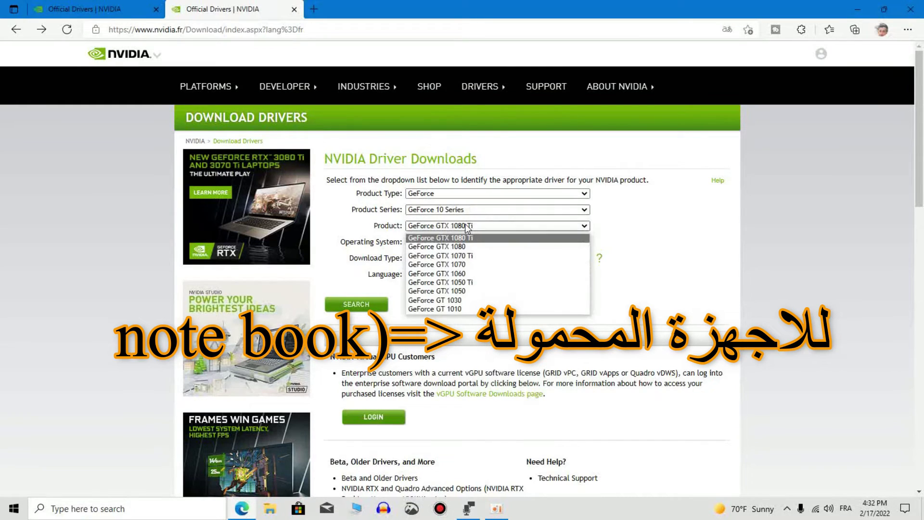
click(454, 300)
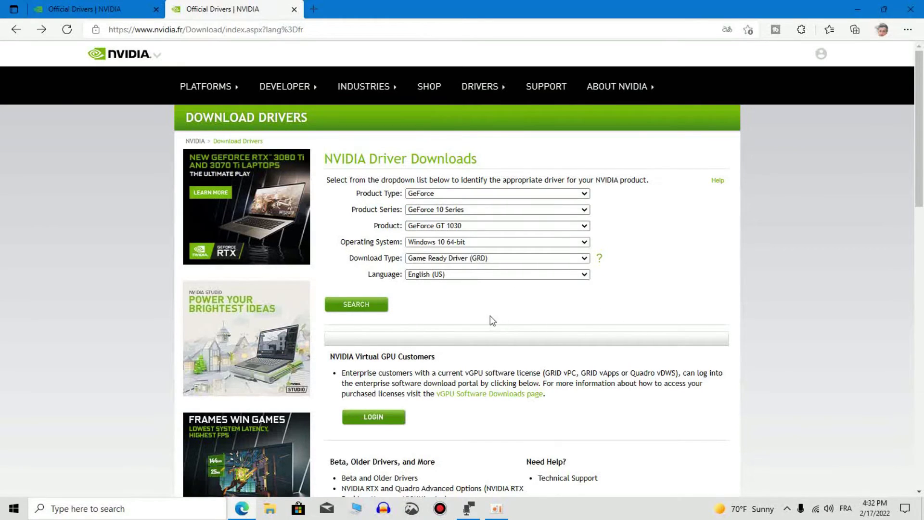
Step: Change the driver search's product series to GeForce 600 Series and the product to GeForce GT 610
click(459, 211)
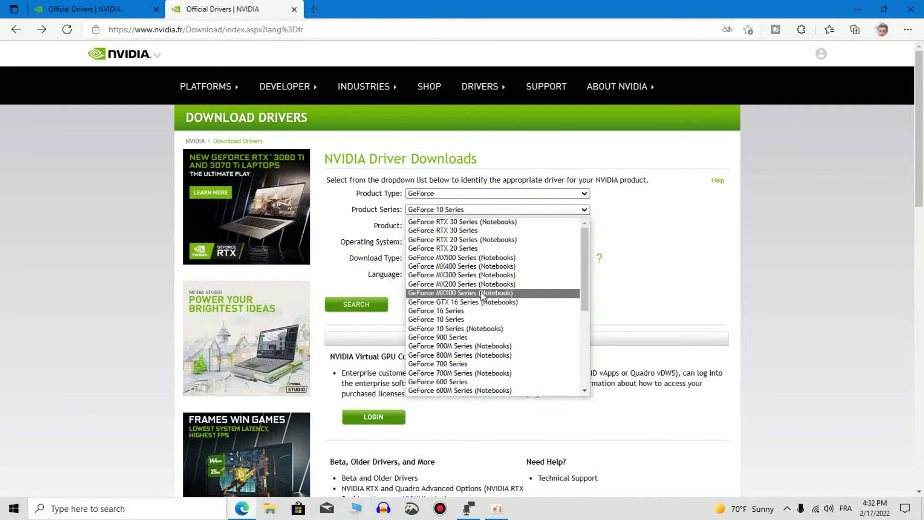
click(462, 383)
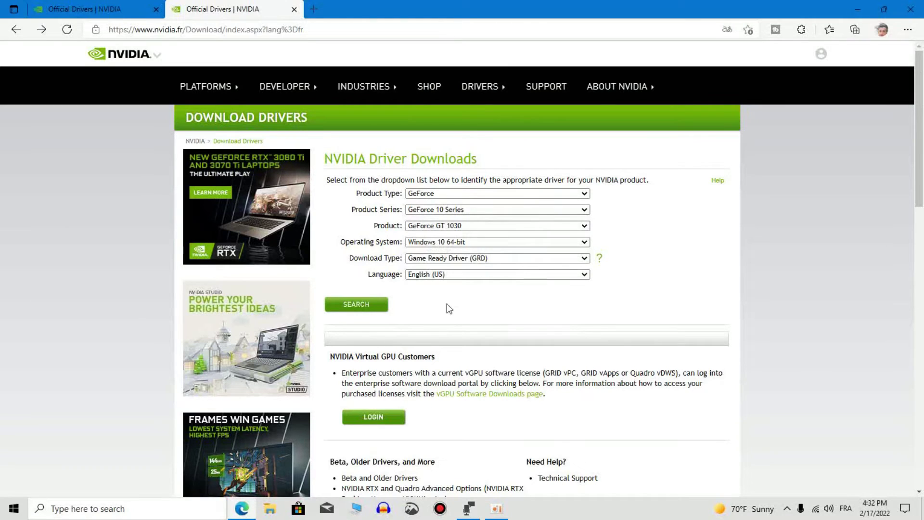
click(461, 225)
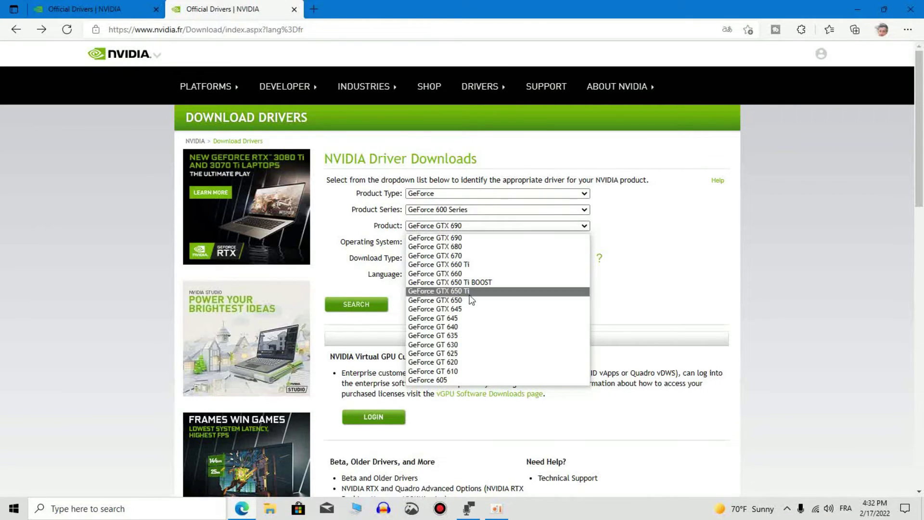
click(461, 371)
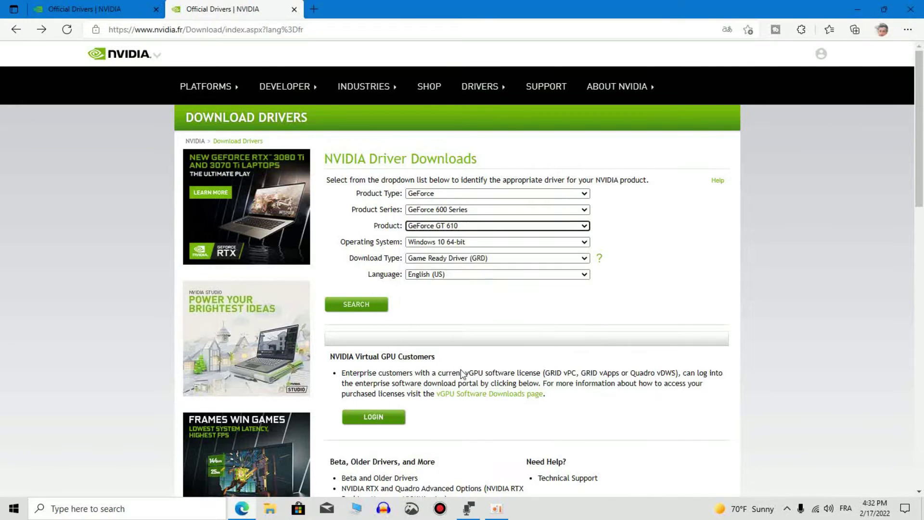
click(489, 295)
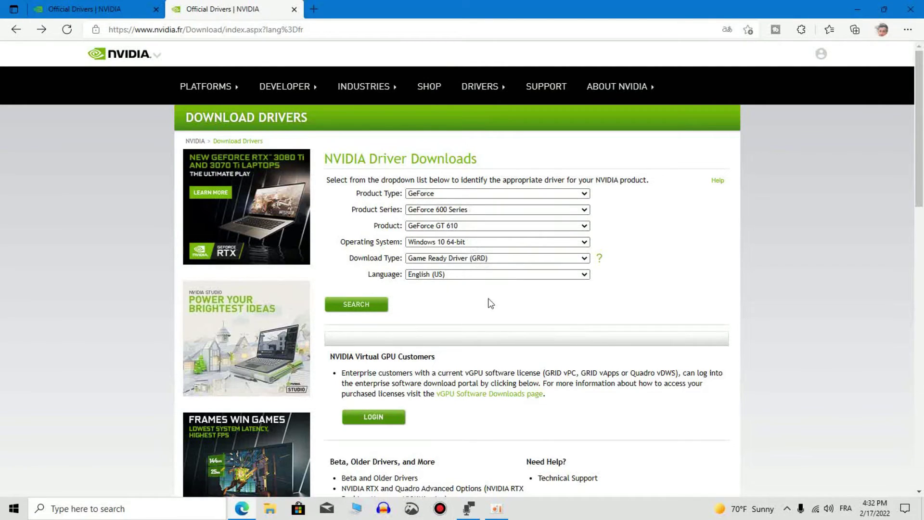
click(467, 210)
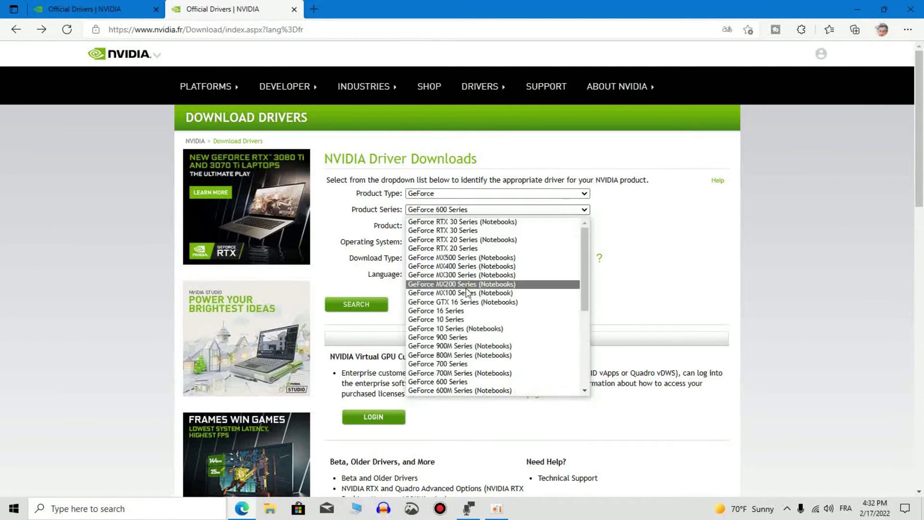
scroll(466, 290, down, 3)
scroll(465, 274, up, 3)
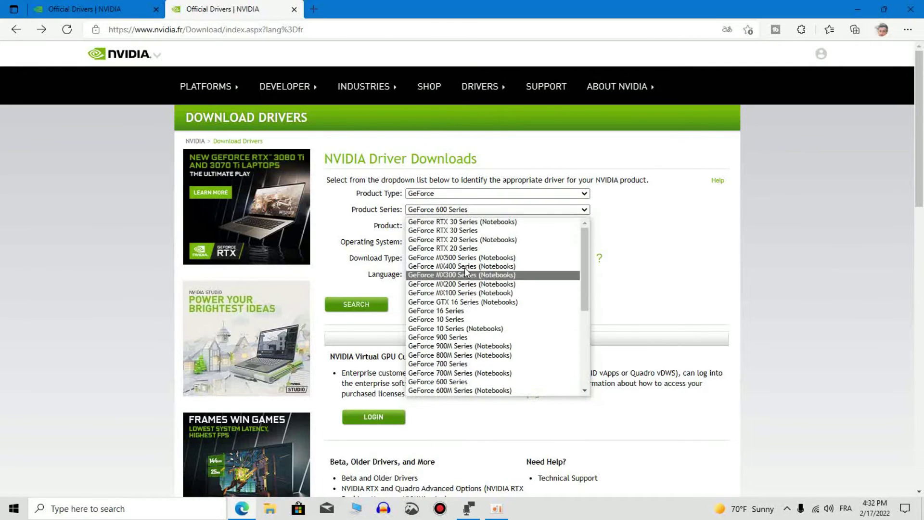
click(465, 210)
click(465, 225)
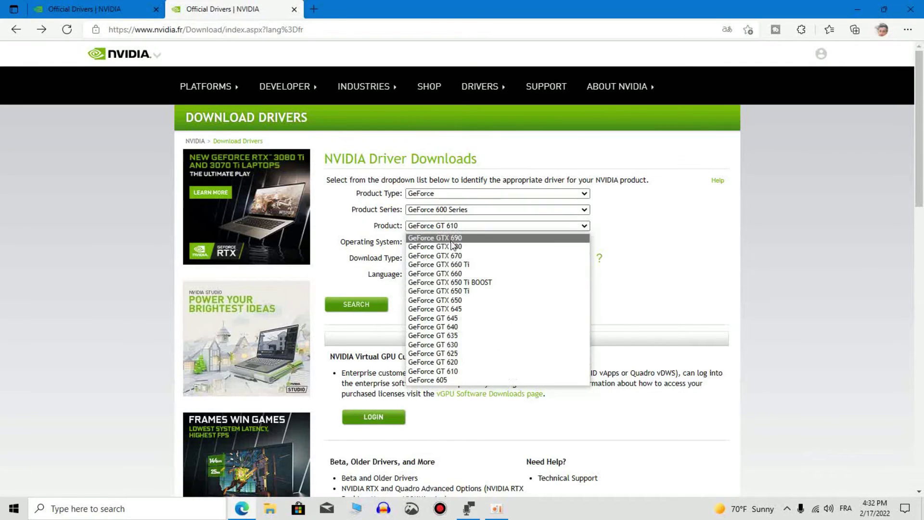
click(612, 229)
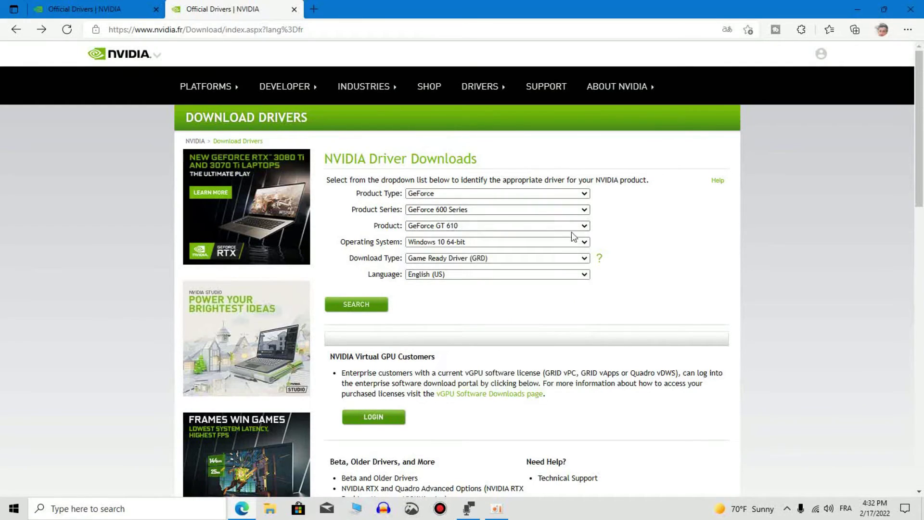
Step: Choose Windows 10 64-bit as the operating system and search for the matching Game Ready driver
click(458, 237)
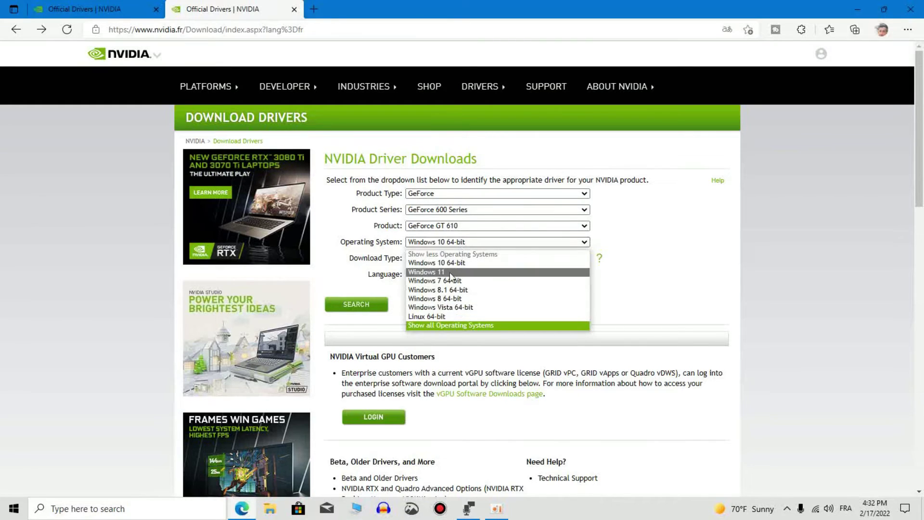
click(455, 263)
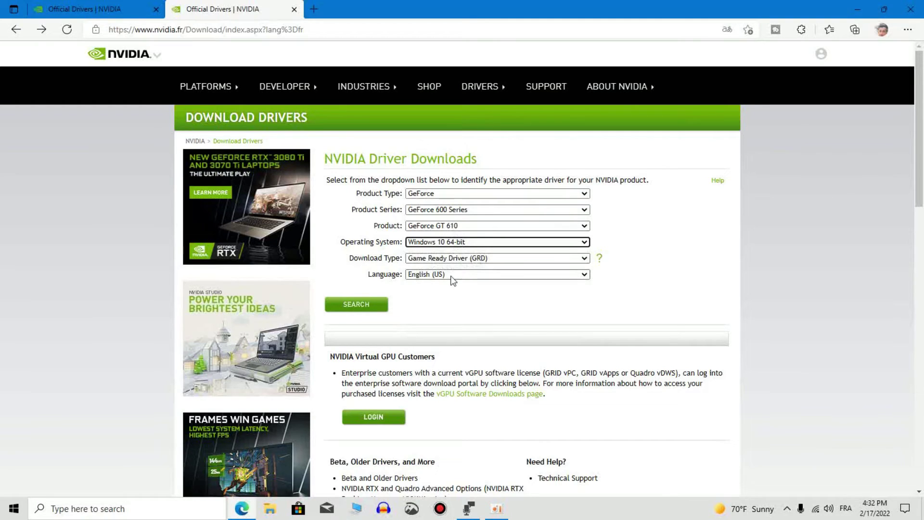
click(369, 305)
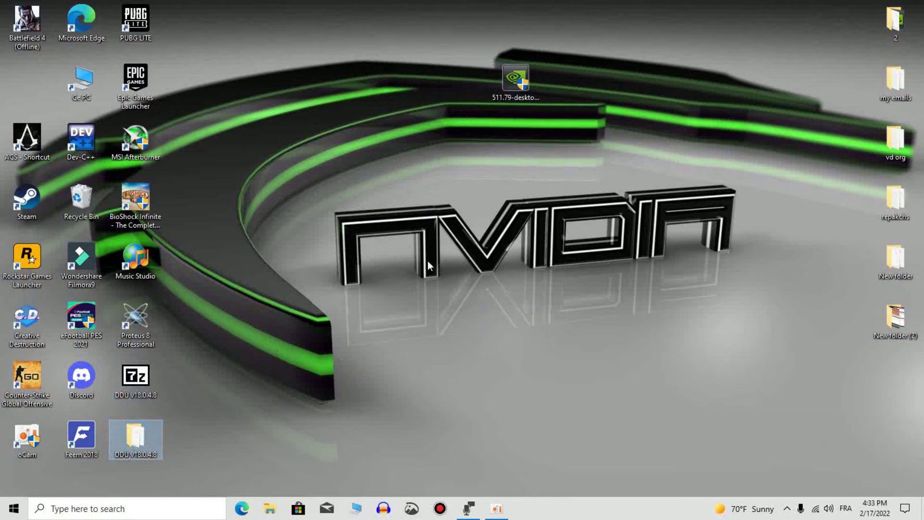
Step: Move the downloaded 511.79 driver installer lower on the desktop, run it and extract the driver files to the default folder
drag(532, 95, 533, 361)
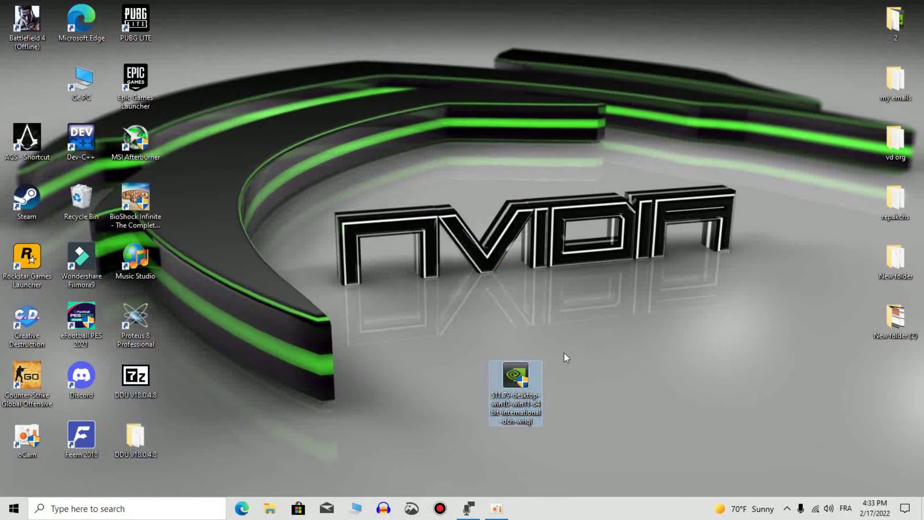
double_click(518, 386)
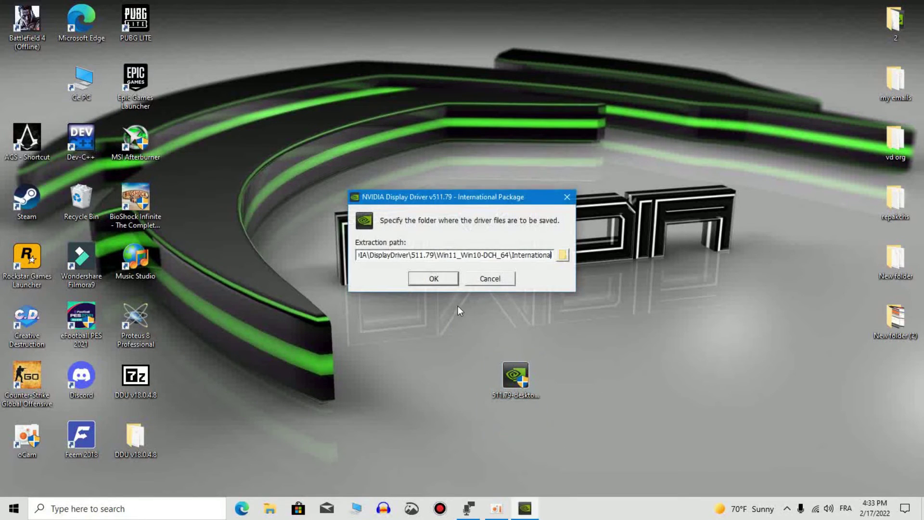
click(435, 278)
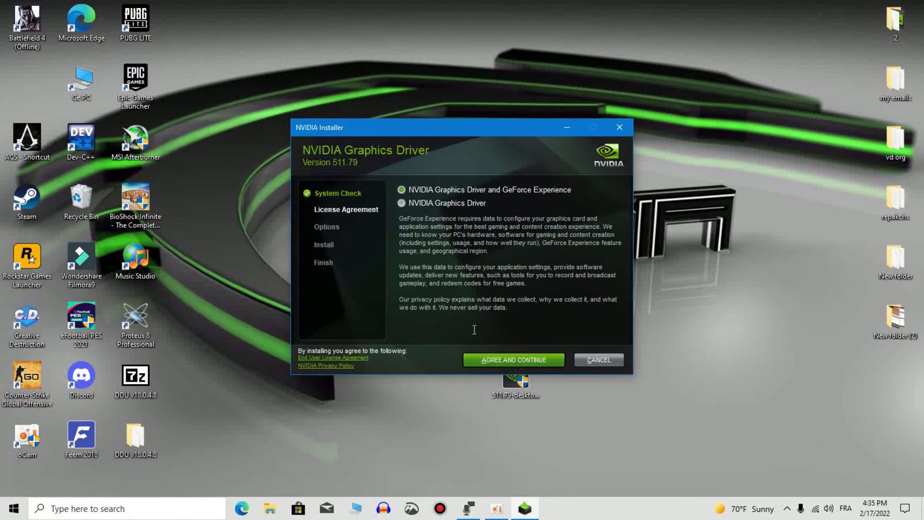
Step: Accept the licence for NVIDIA Graphics Driver and GeForce Experience and start the Express installation
click(524, 362)
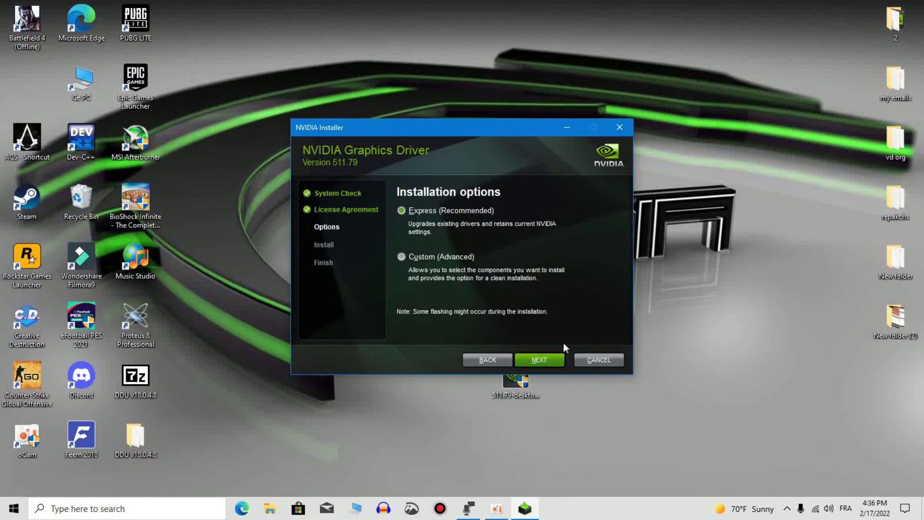
click(544, 360)
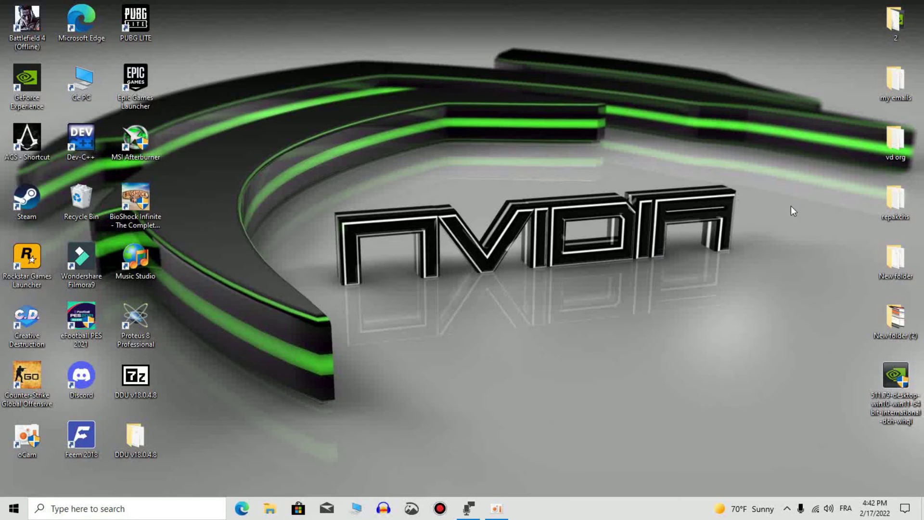
Step: Move the 511.79 driver installer file to the upper middle of the desktop
drag(887, 383, 574, 184)
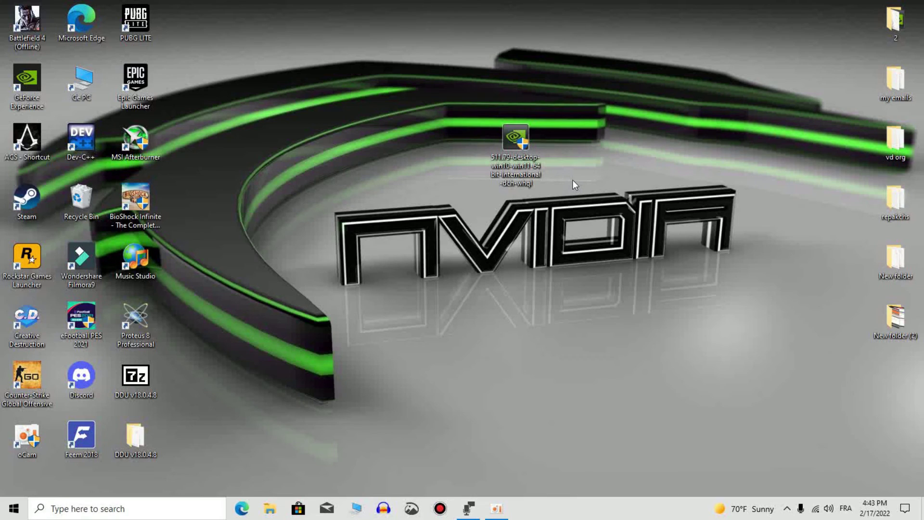